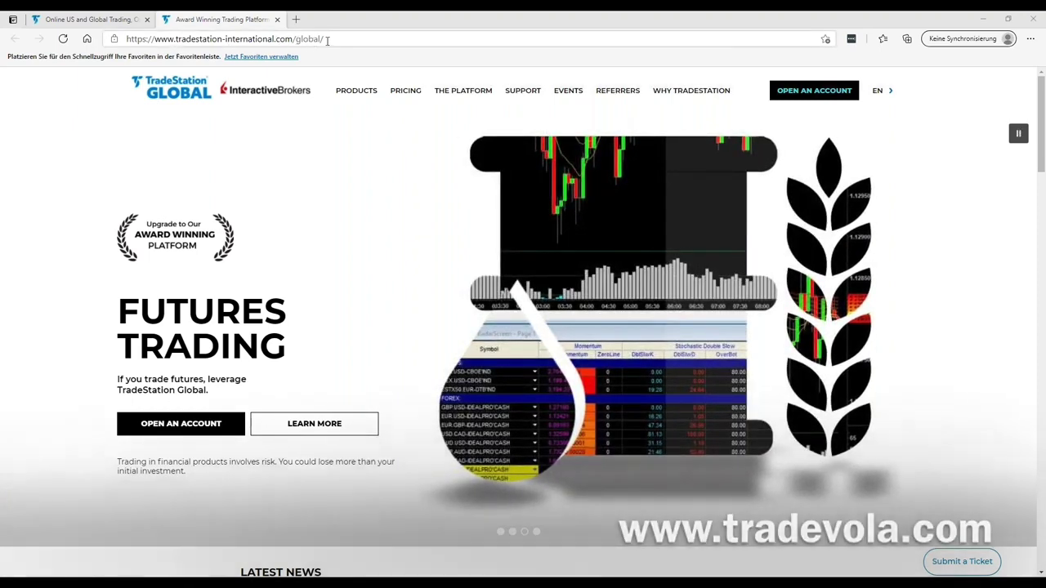
Step: Go to the website's platform download page and download the TWS and TradeStation Global installers
mouse_move(534, 95)
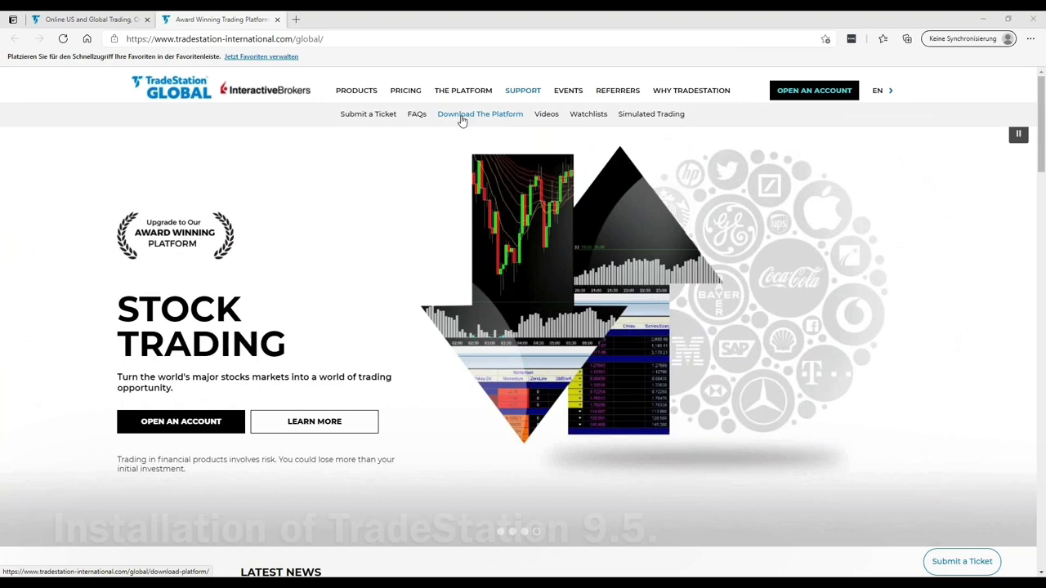
click(461, 116)
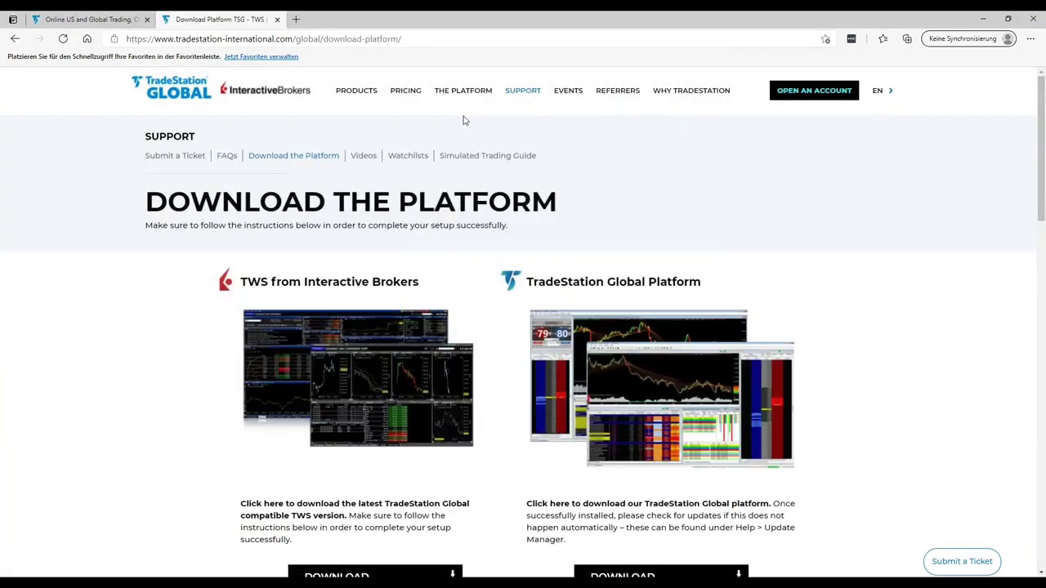
scroll(469, 123, down, 1)
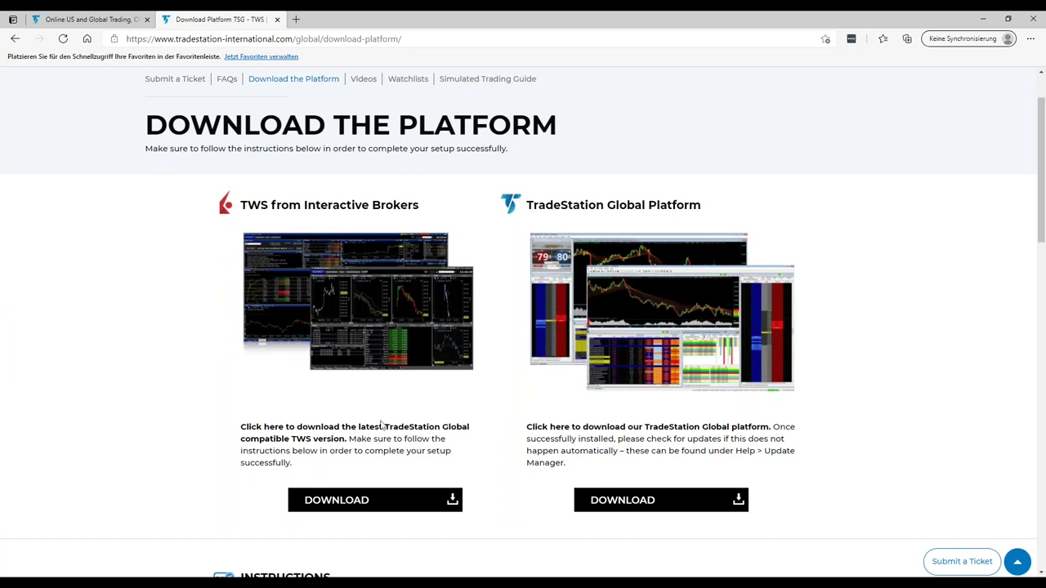
scroll(328, 259, down, 2)
scroll(329, 259, up, 2)
scroll(329, 259, down, 1)
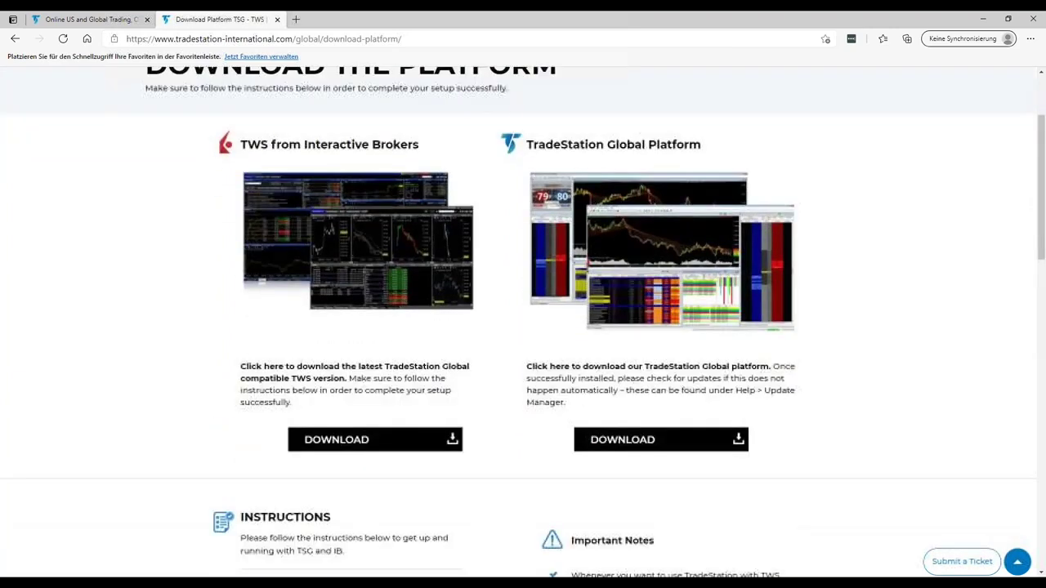
click(350, 433)
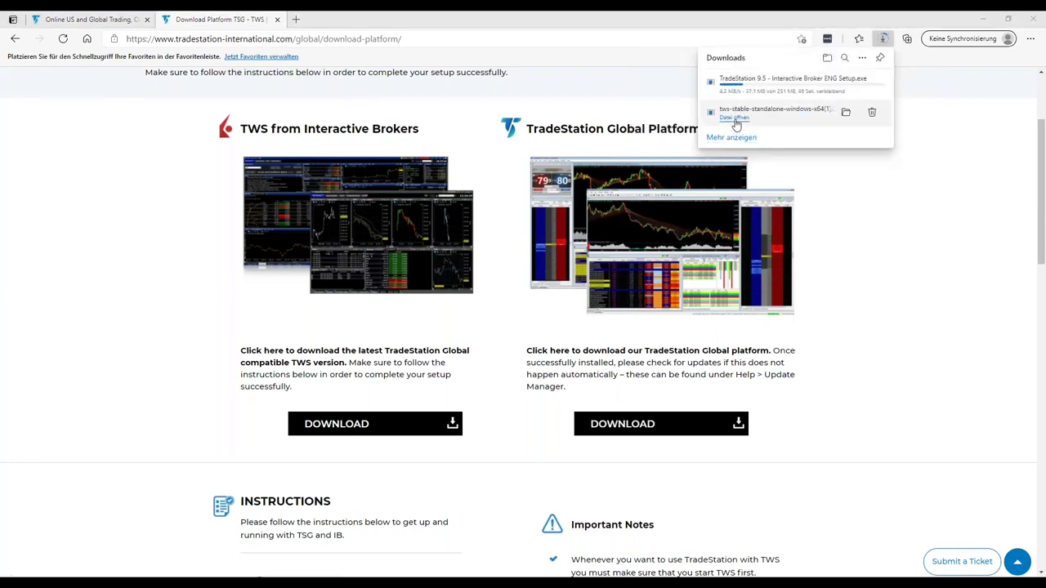
Step: Run the downloaded TWS installer and start installing Trader Workstation 978 while reviewing the setup instructions on the download page
click(734, 118)
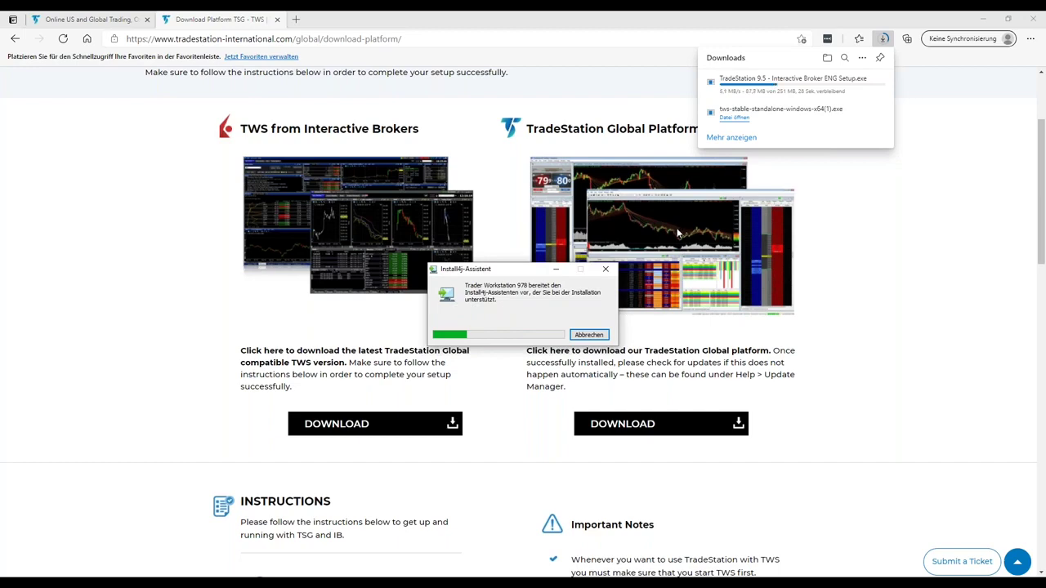
scroll(416, 394, down, 3)
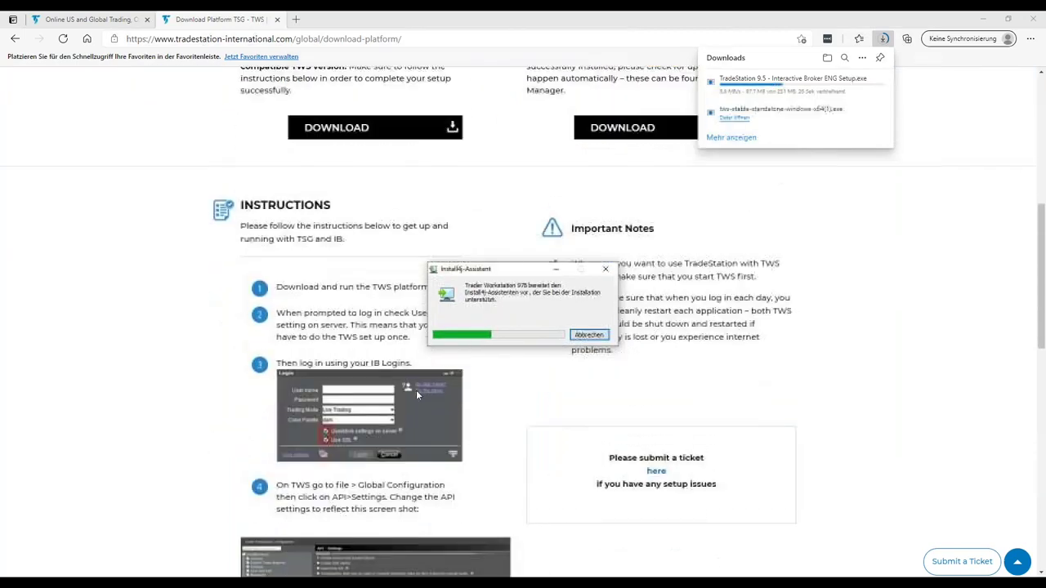
scroll(416, 390, down, 3)
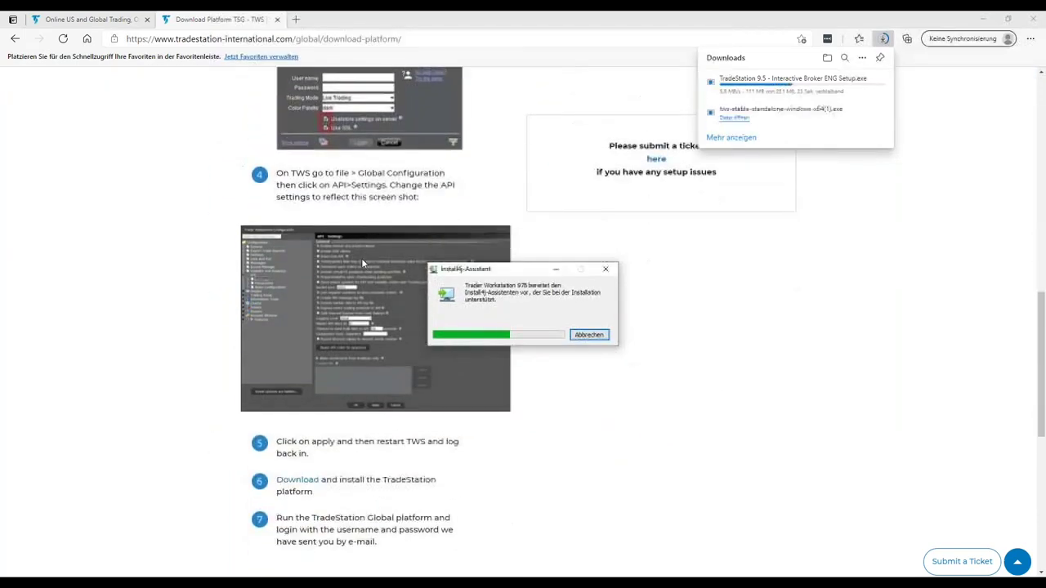
scroll(361, 258, up, 1)
scroll(361, 258, down, 3)
scroll(362, 262, up, 4)
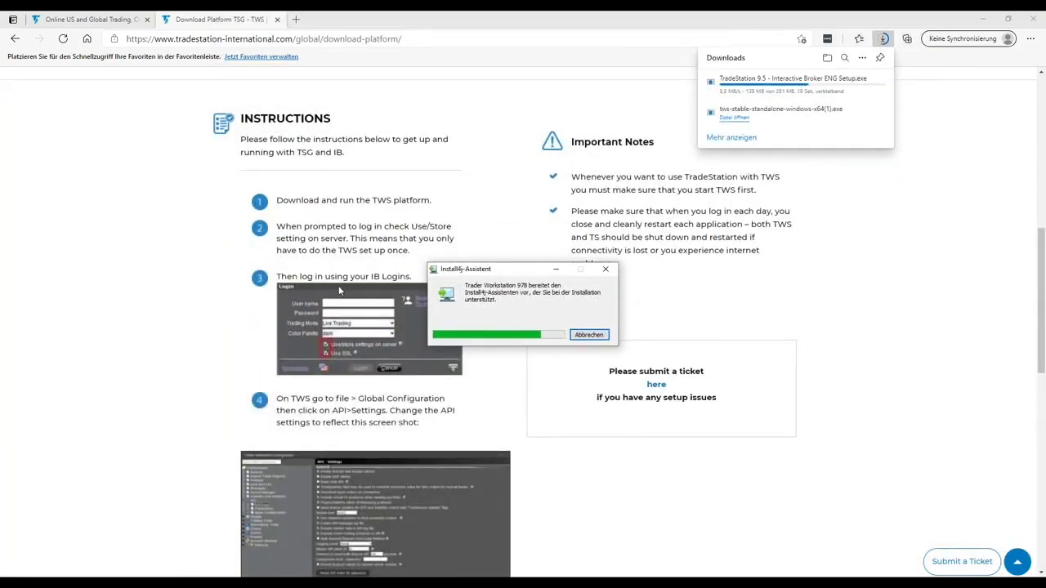
scroll(339, 287, down, 1)
click(619, 423)
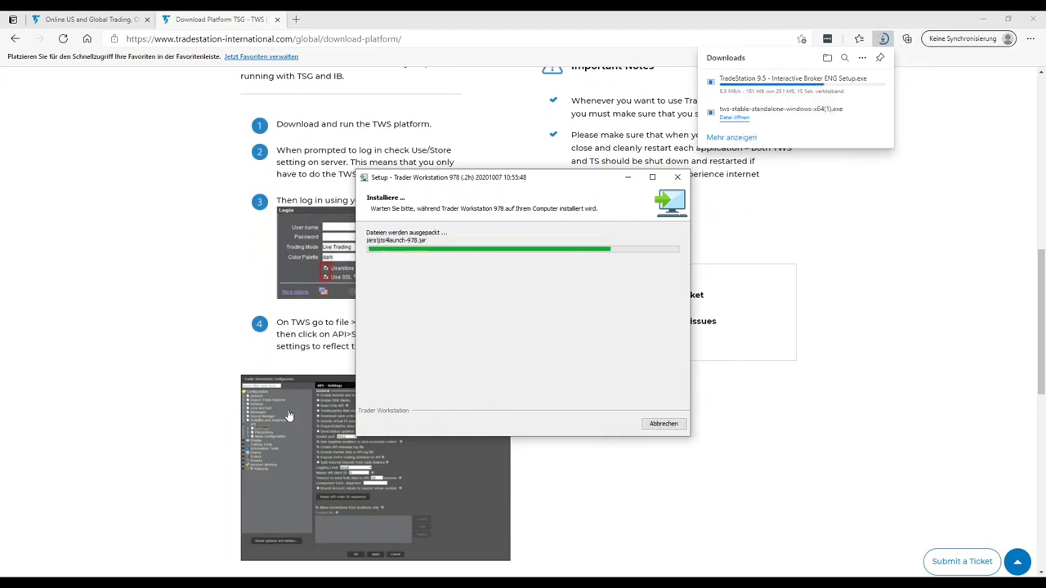
Step: Move the setup window aside and view the enlarged API settings screenshot in instruction 4
drag(609, 183, 865, 193)
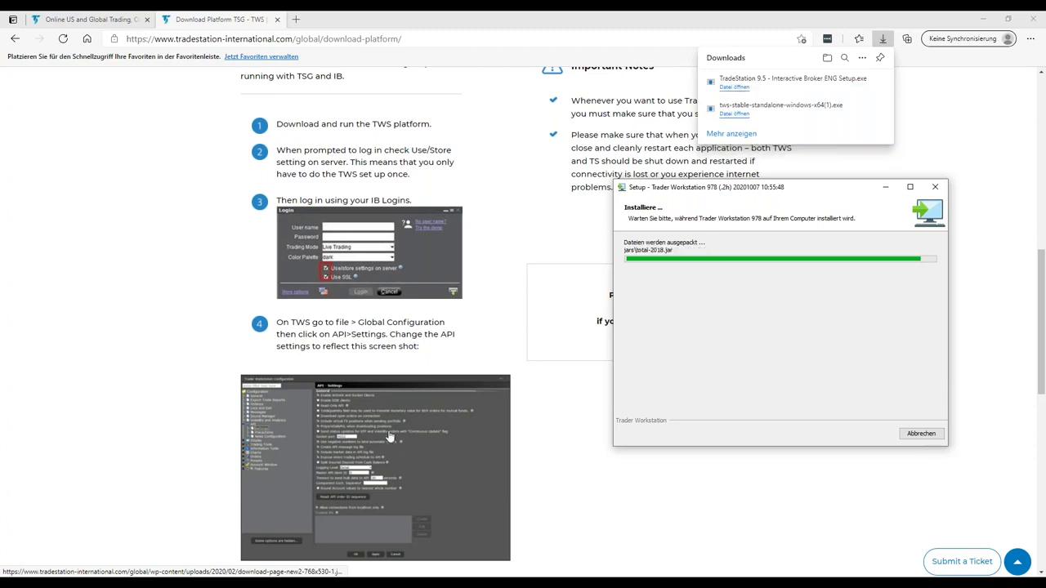
click(387, 427)
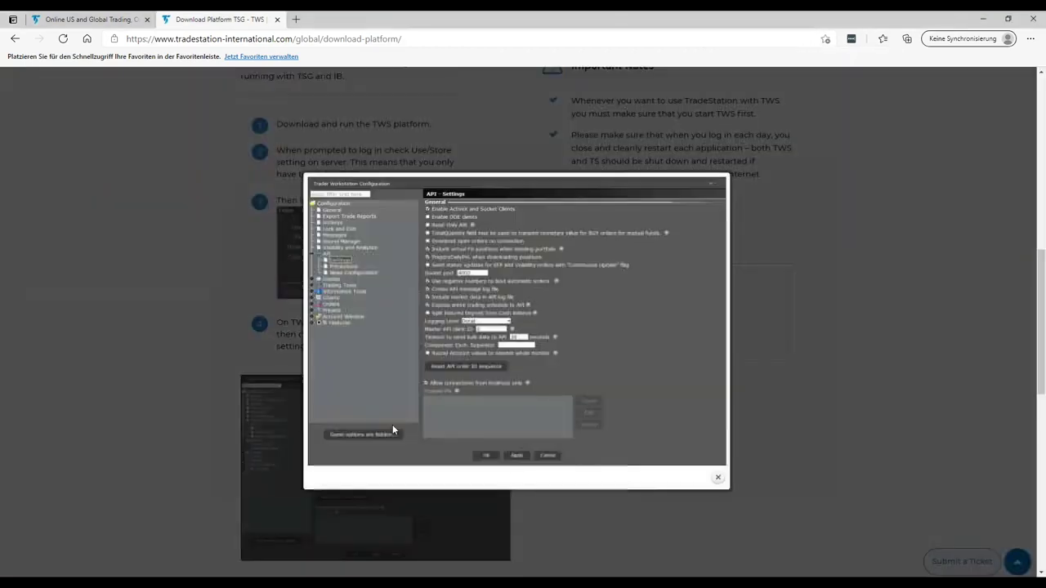
click(815, 256)
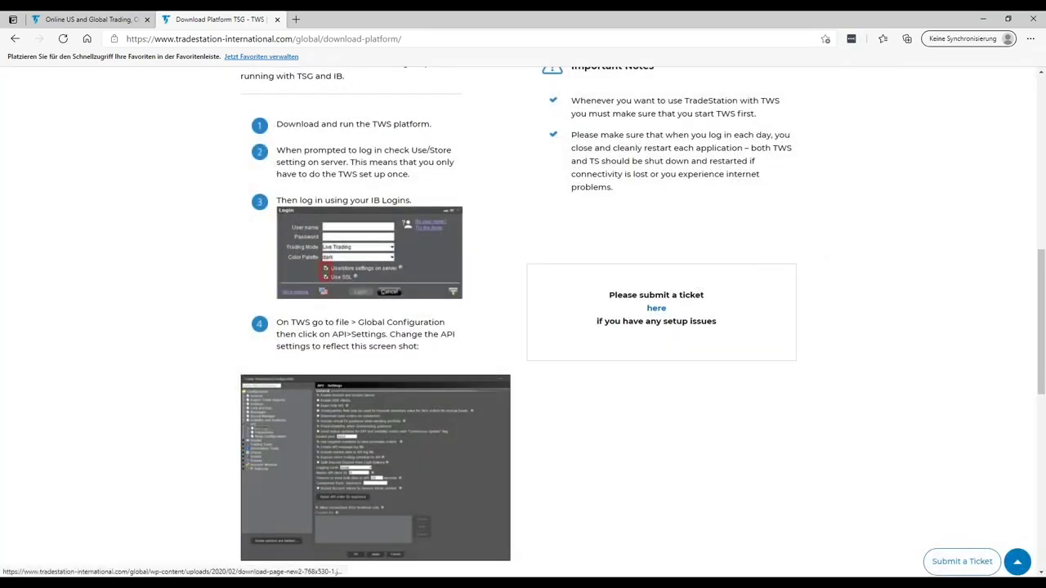
Step: Finish the Trader Workstation 978 setup with the option to start the program enabled
click(797, 286)
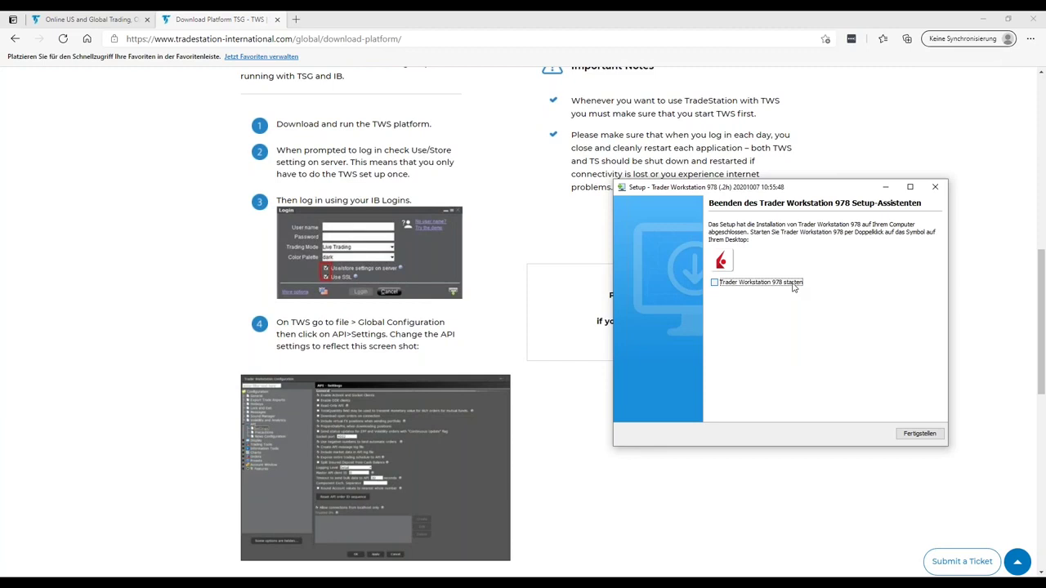
drag(780, 188, 448, 202)
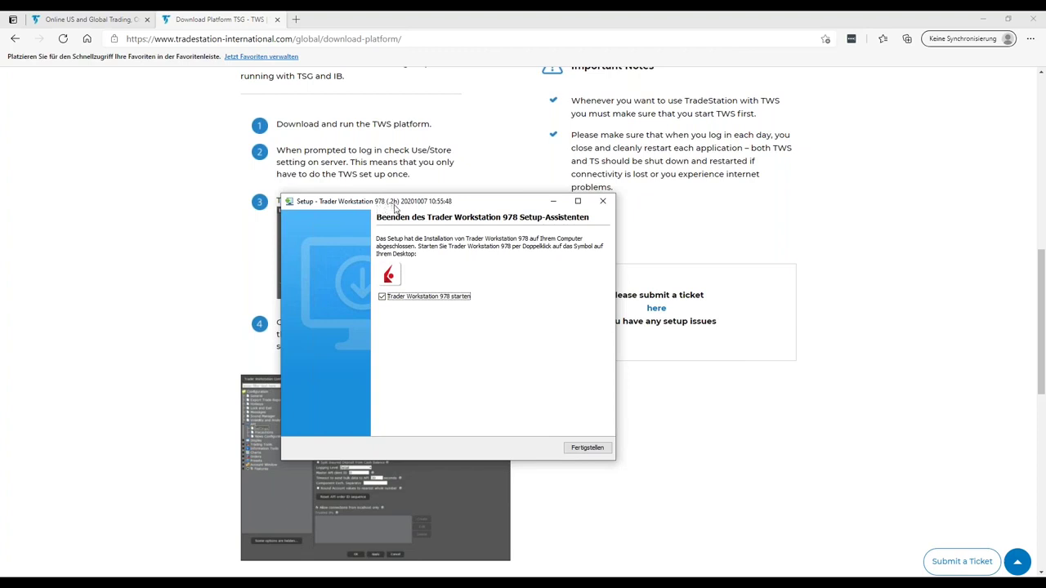
click(585, 448)
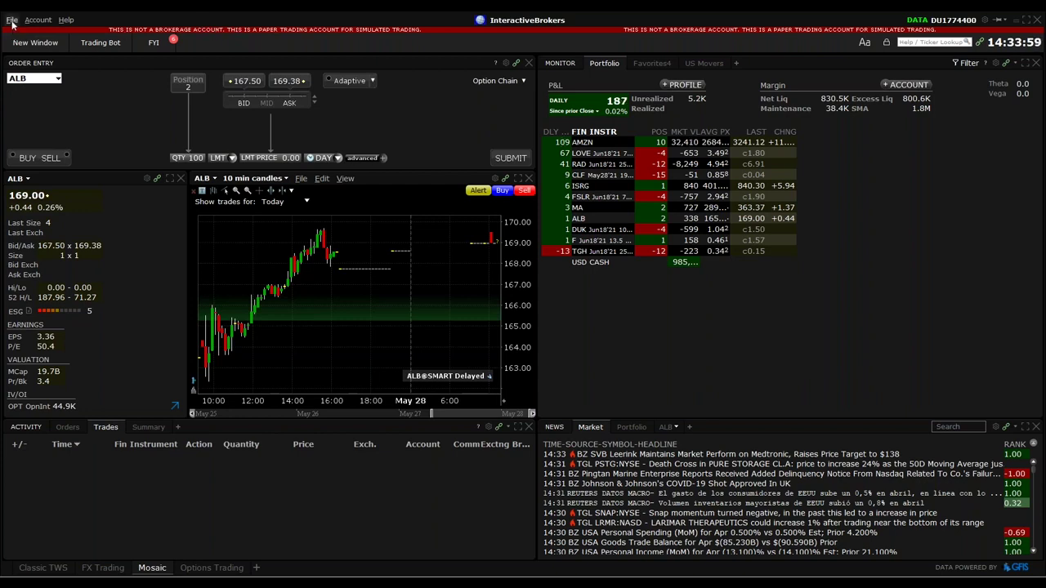
Step: Open the API Settings page in the TWS Global Configuration
click(13, 19)
mouse_move(20, 89)
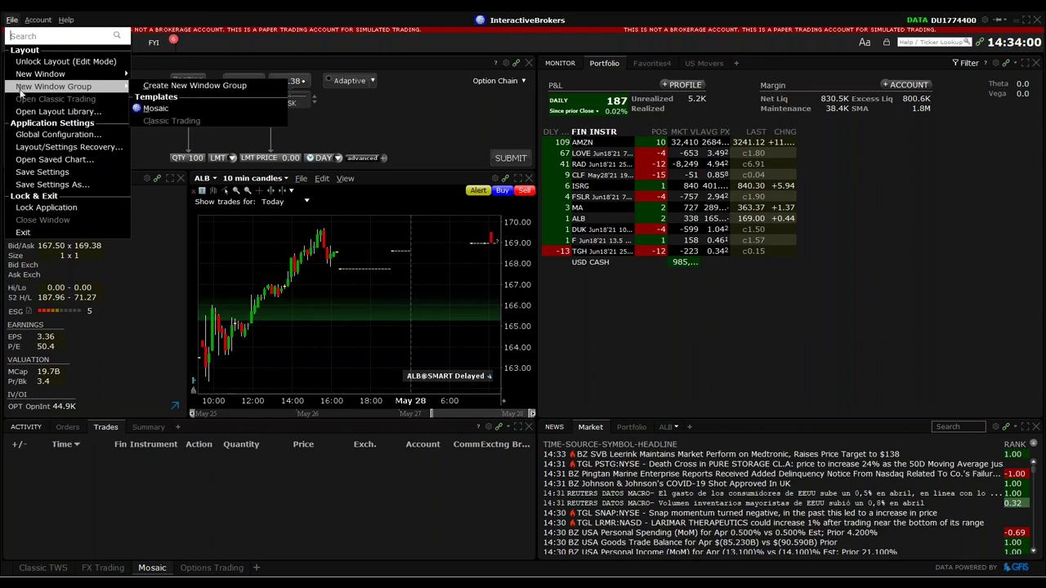
click(35, 135)
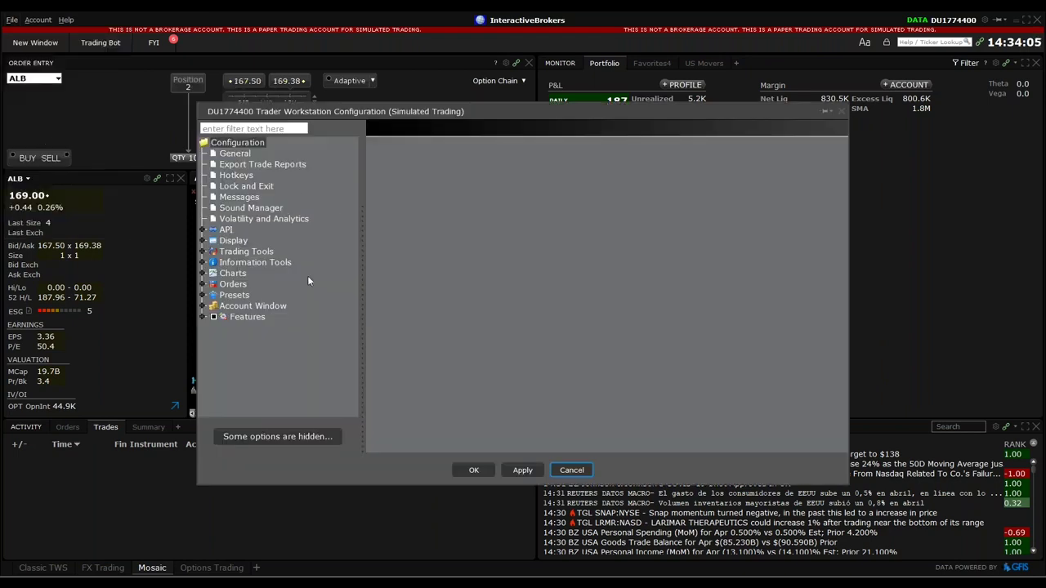
click(204, 231)
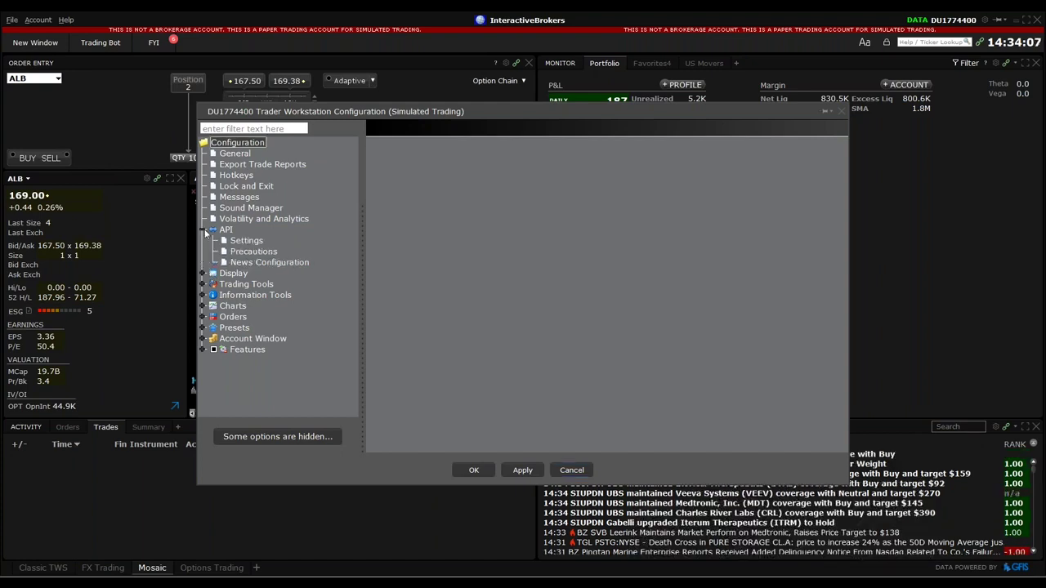
click(248, 242)
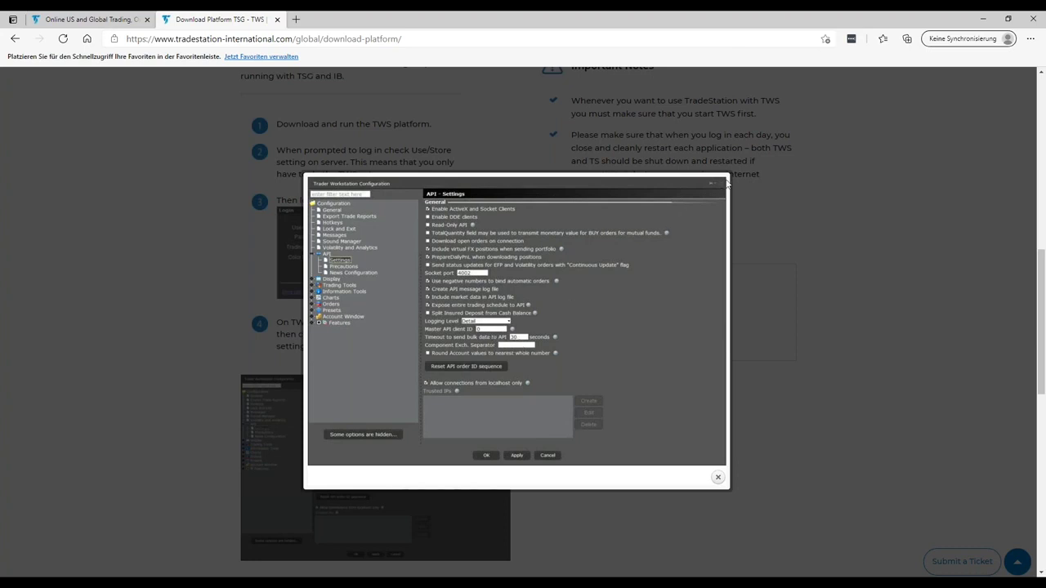
Step: Compare the TWS API settings with the website's reference screenshot and accept the configuration
mouse_move(203, 576)
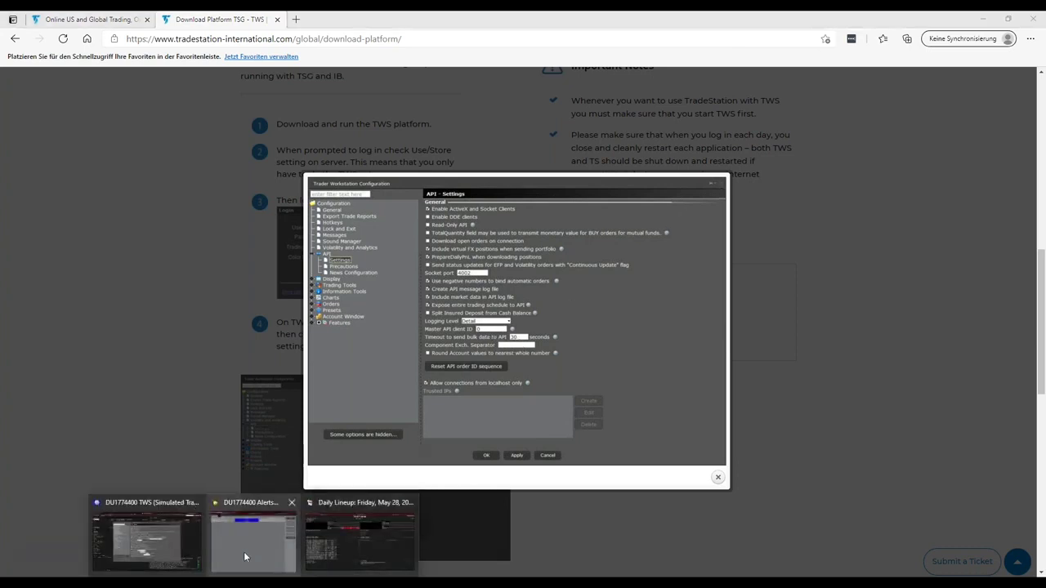
click(177, 535)
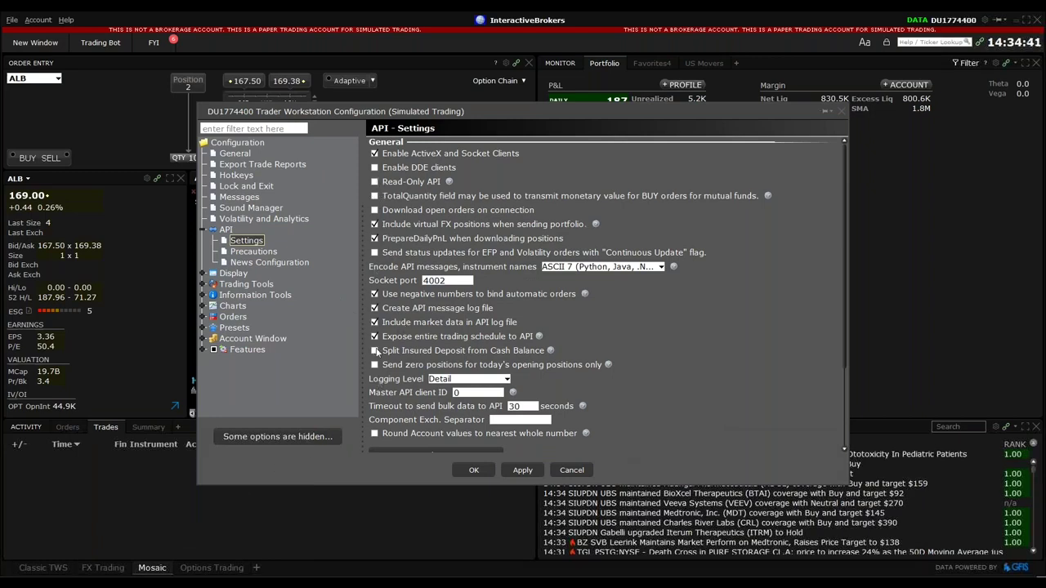
scroll(425, 445, down, 4)
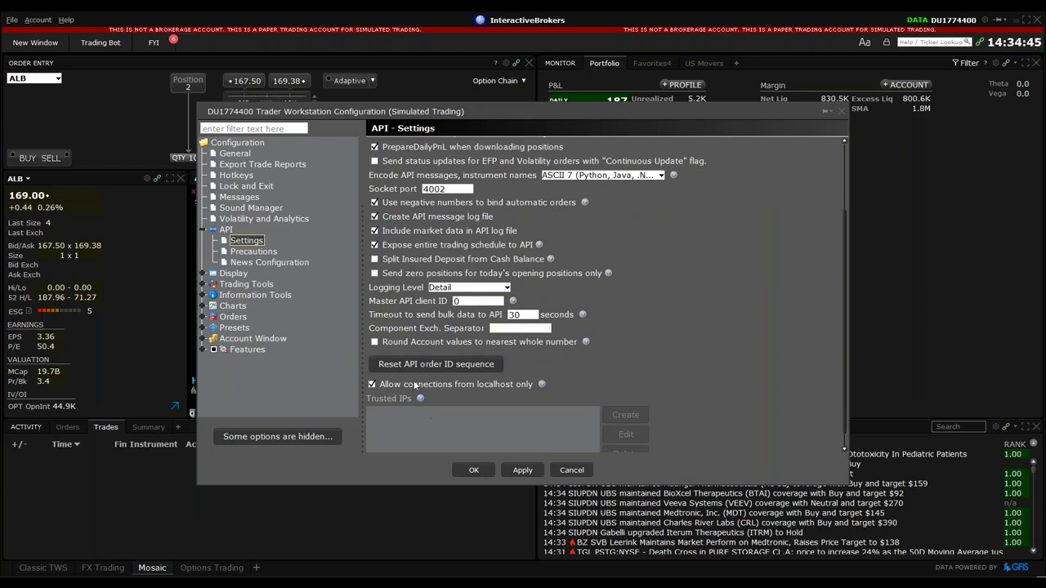
scroll(415, 372, up, 4)
scroll(411, 362, down, 3)
scroll(412, 365, down, 2)
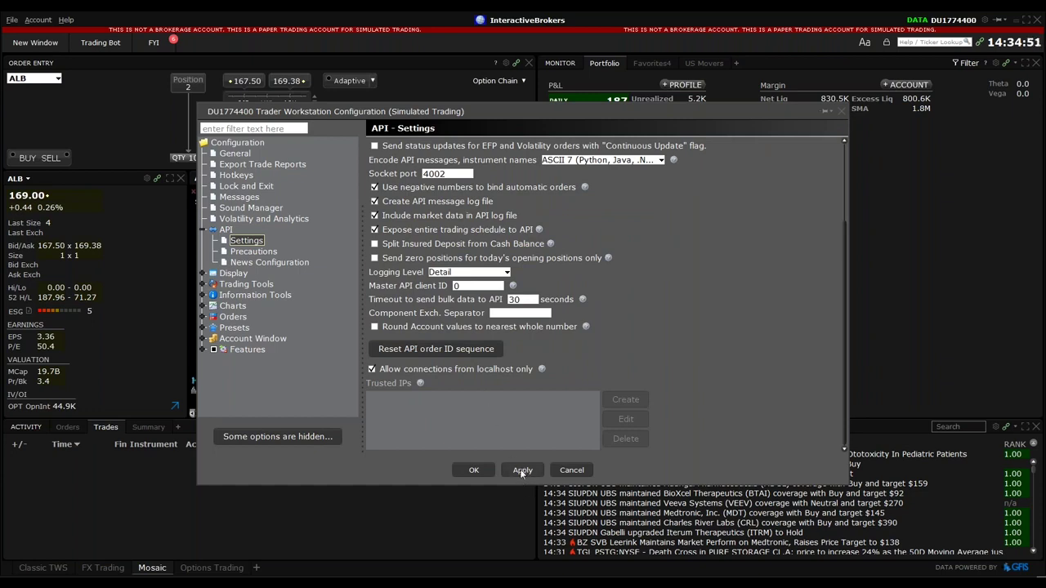
click(477, 472)
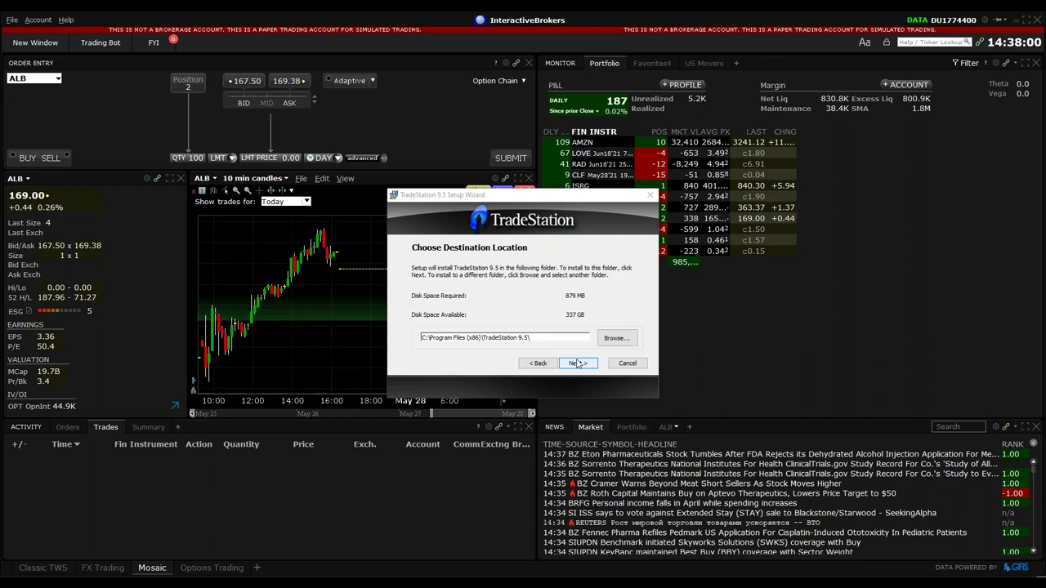
Step: Install TradeStation 9.5 in C:\Program Files (x86)\TradeStation 9.5\ for 2 monitors with only a desktop shortcut, and continue to the updates
click(577, 363)
click(478, 294)
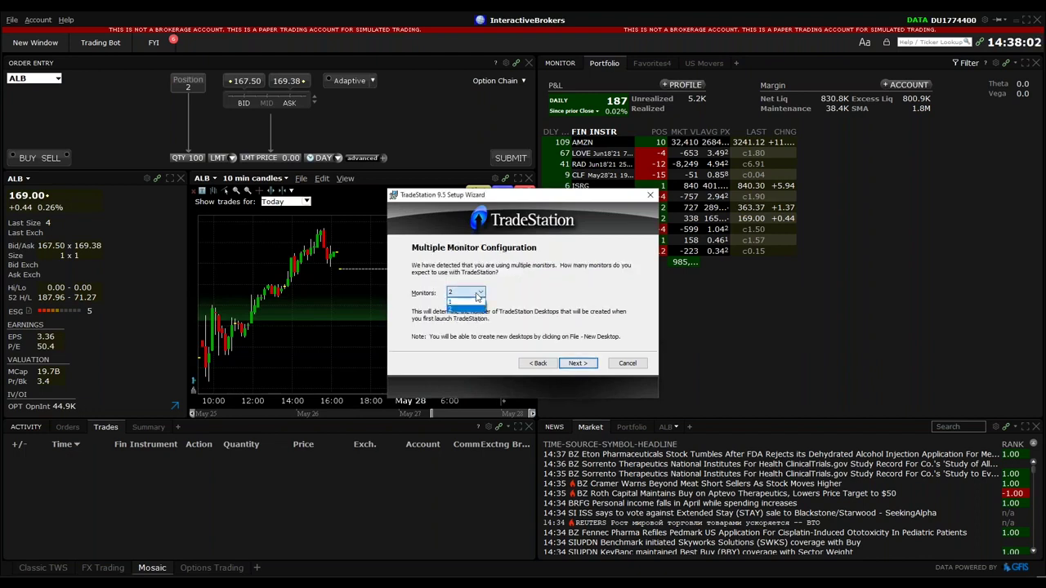
click(478, 308)
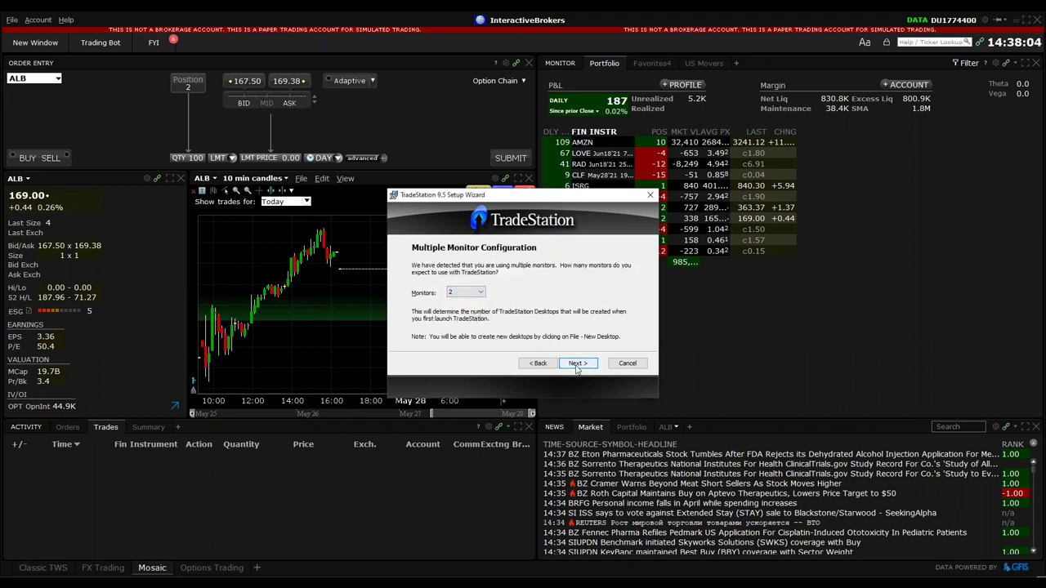
click(578, 364)
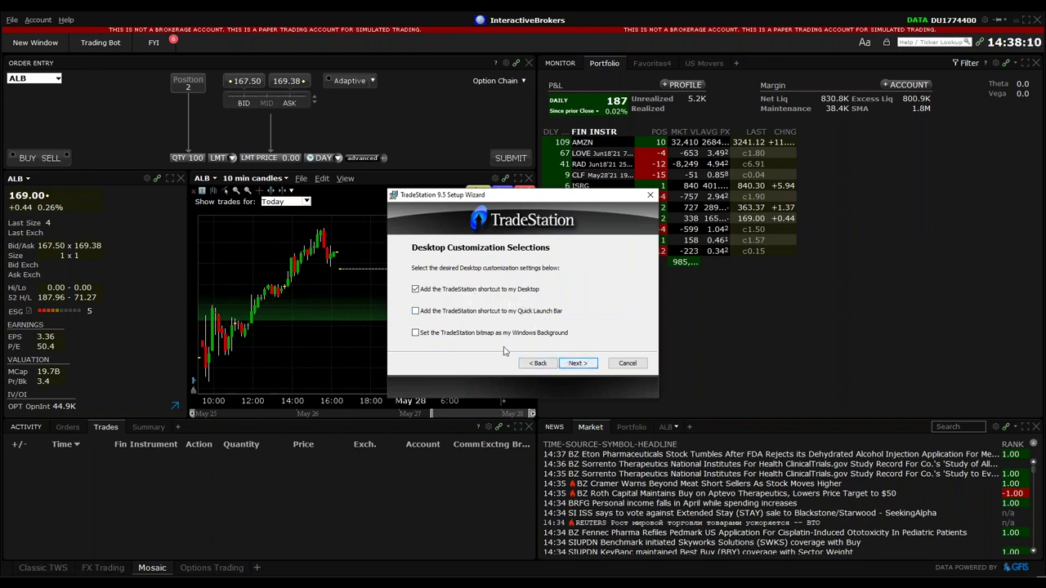
click(580, 368)
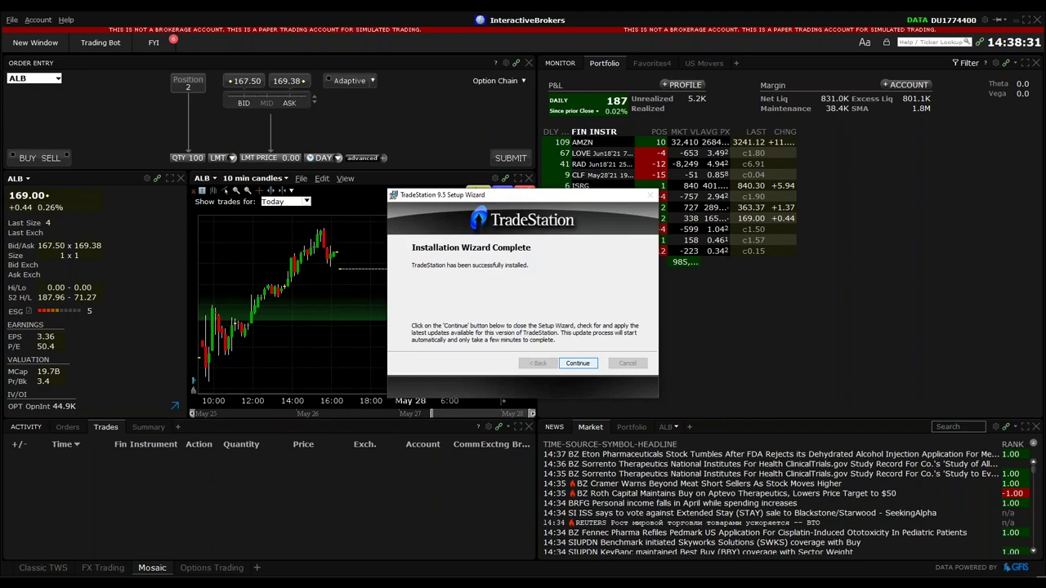
key(Return)
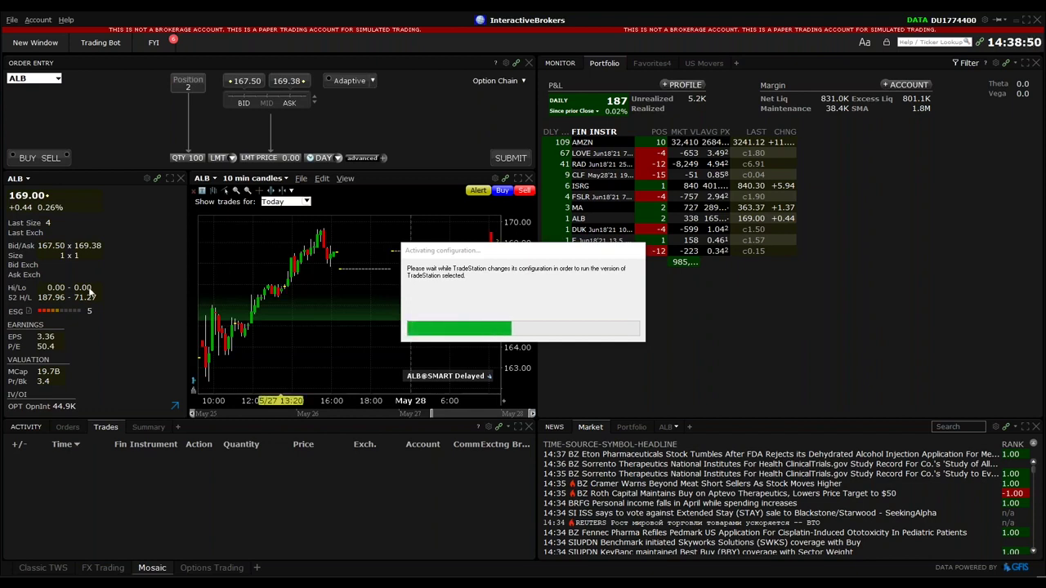
Step: Check the Trader Workstation build information and close it
click(65, 20)
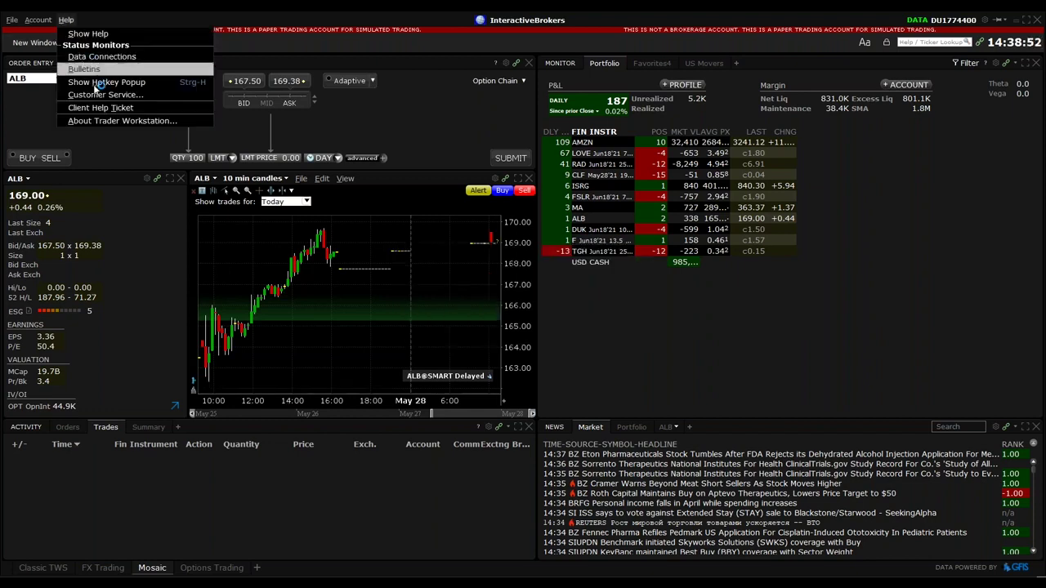
click(111, 123)
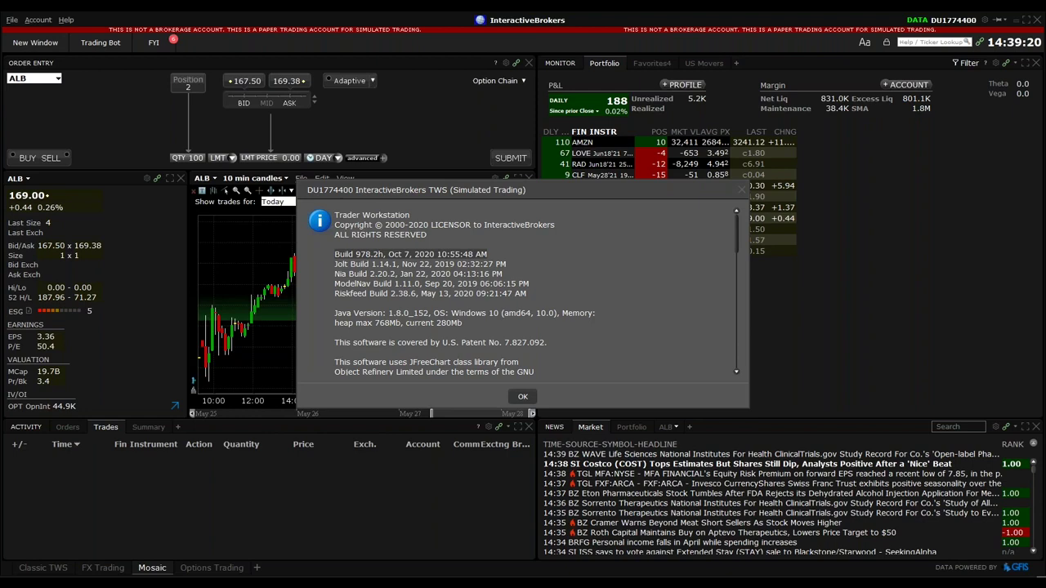
click(740, 193)
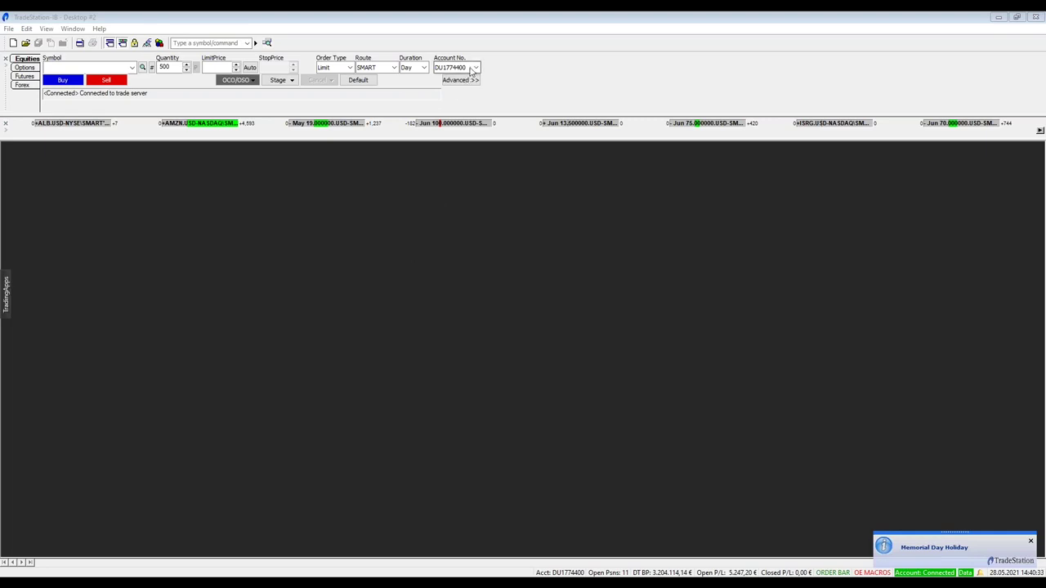
Step: In TradeStation, check the accounts available for placing orders
click(473, 69)
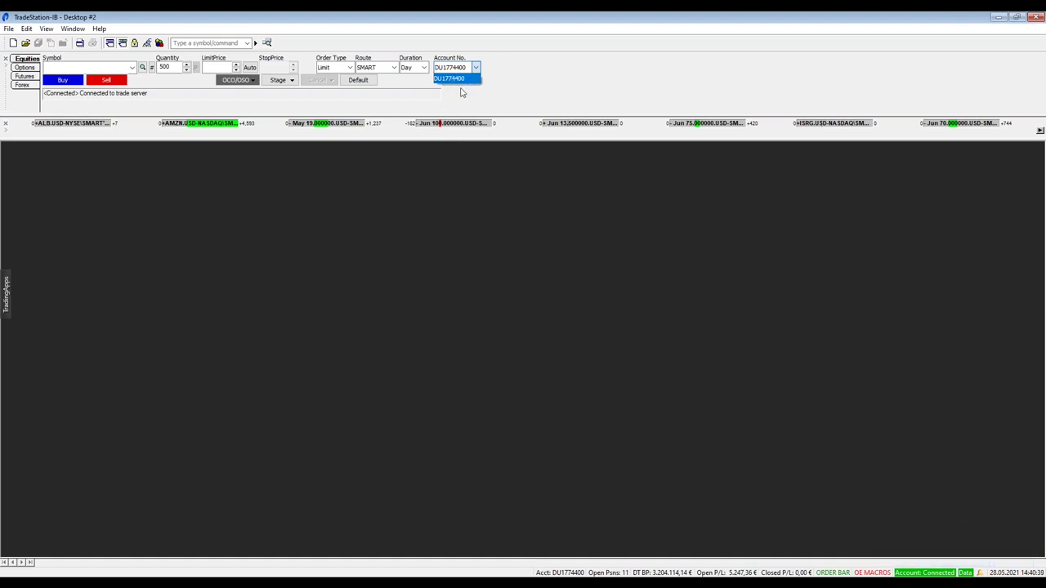
click(546, 86)
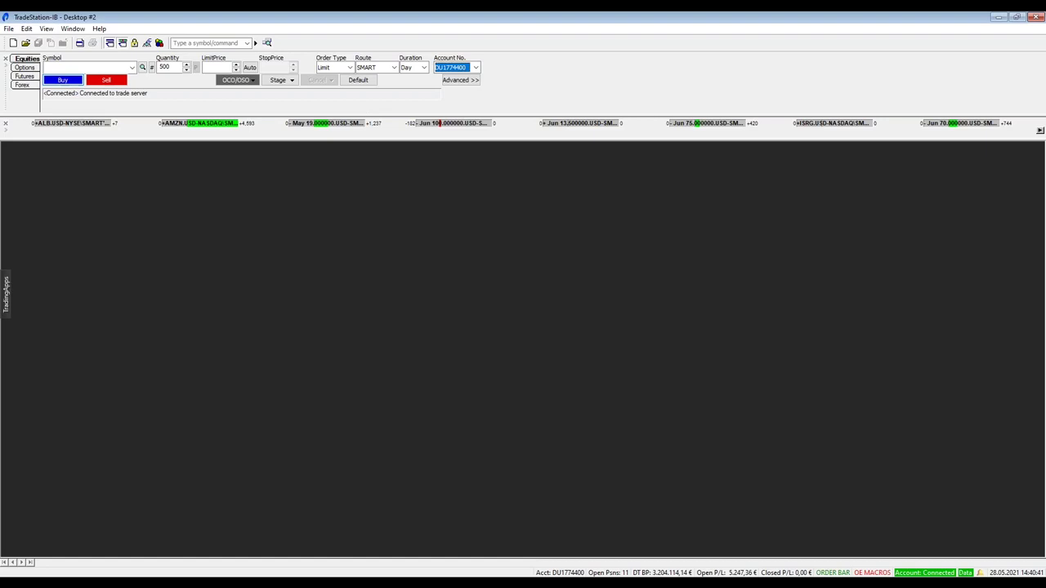
Step: Open the TS_IB_DEFAULT workspace from the MyWork folder and dismiss the event notification about the changed account
click(8, 29)
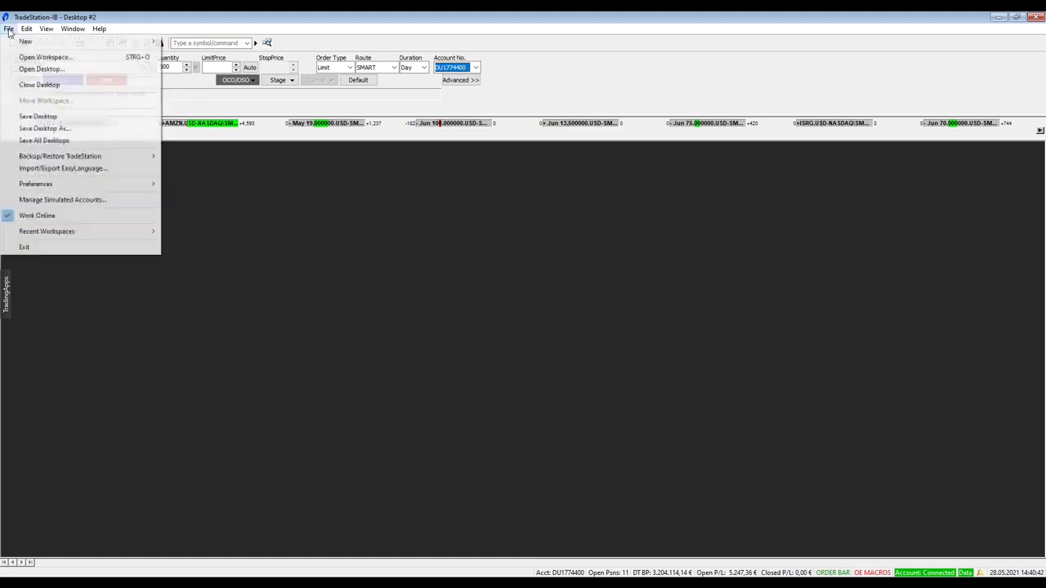
click(40, 56)
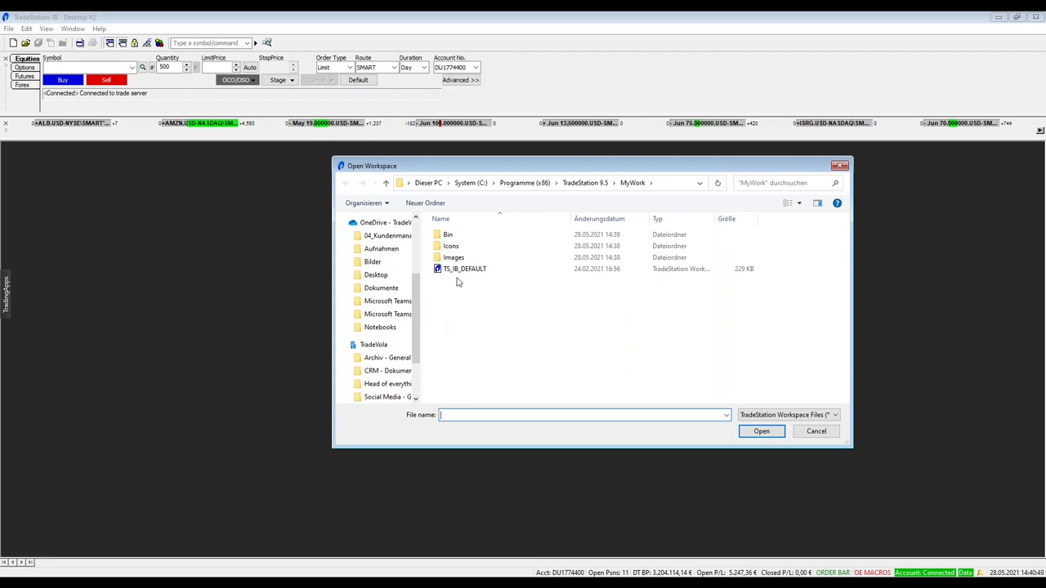
click(482, 273)
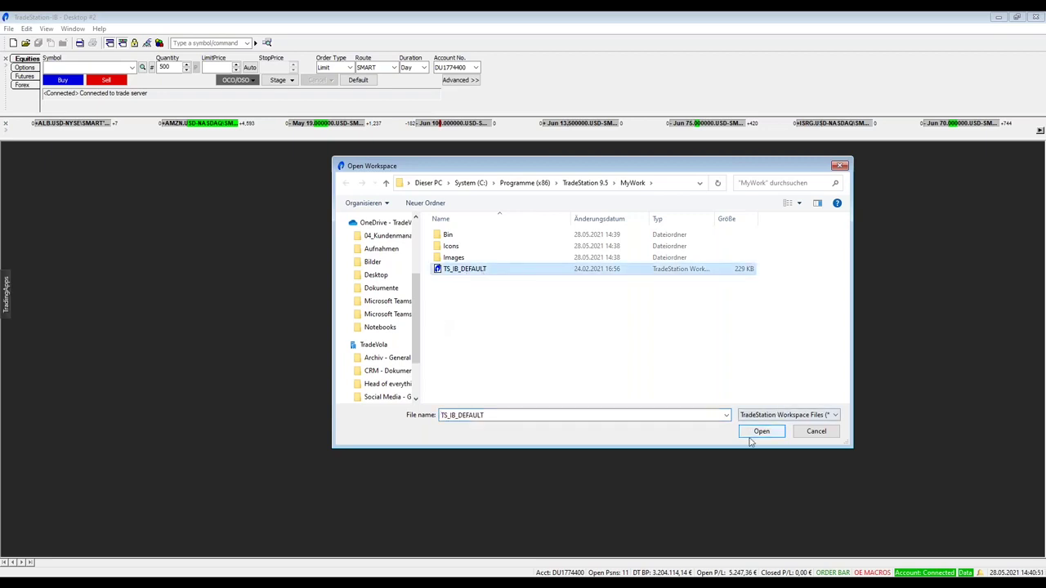
click(751, 432)
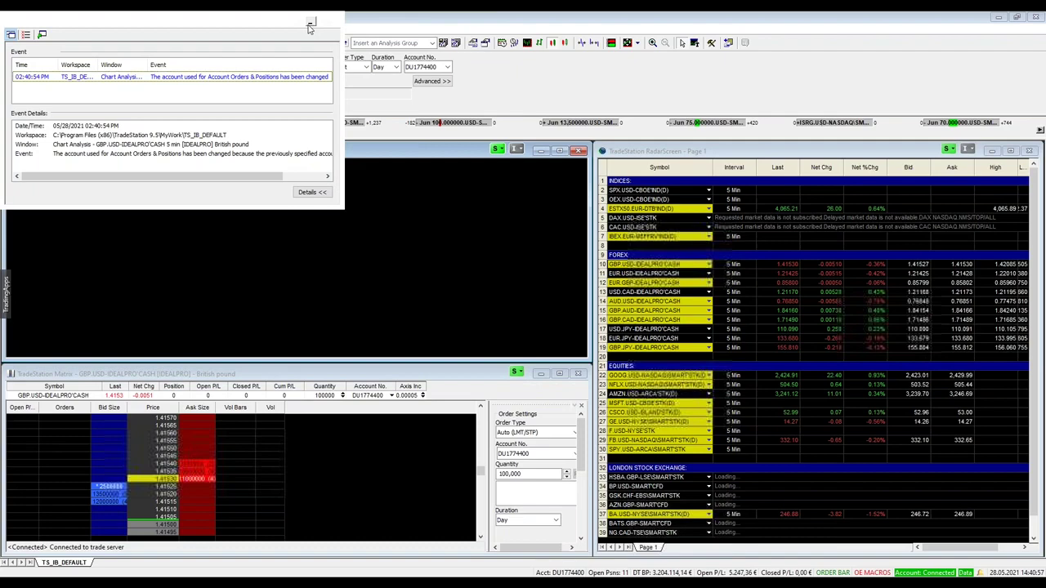
click(337, 24)
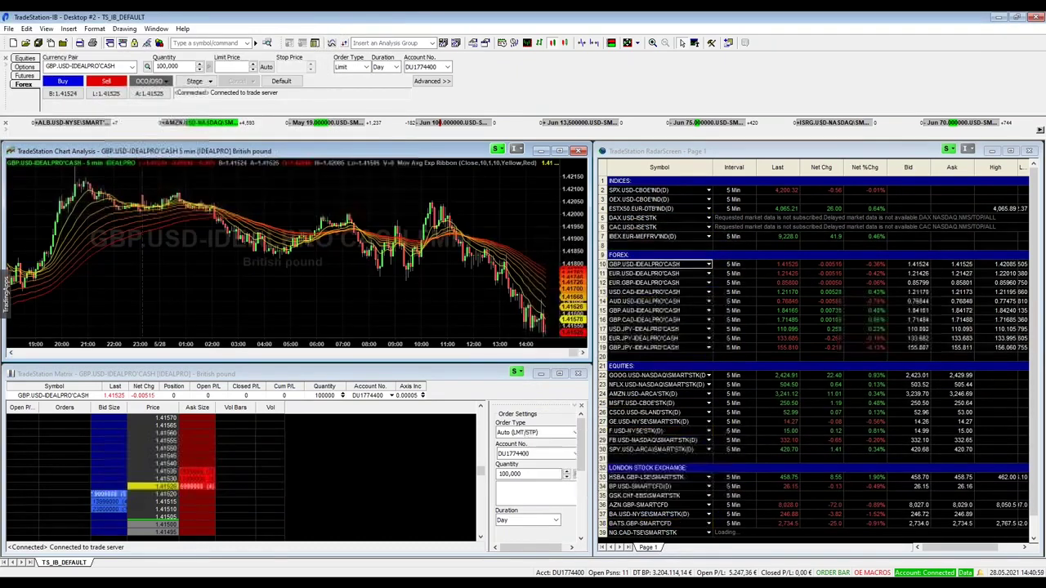
Step: Check the linked chart and Matrix data for GBP.CAD, EUR.USD, AMZN, HSBA and AUD.USD from the RadarScreen list
click(654, 320)
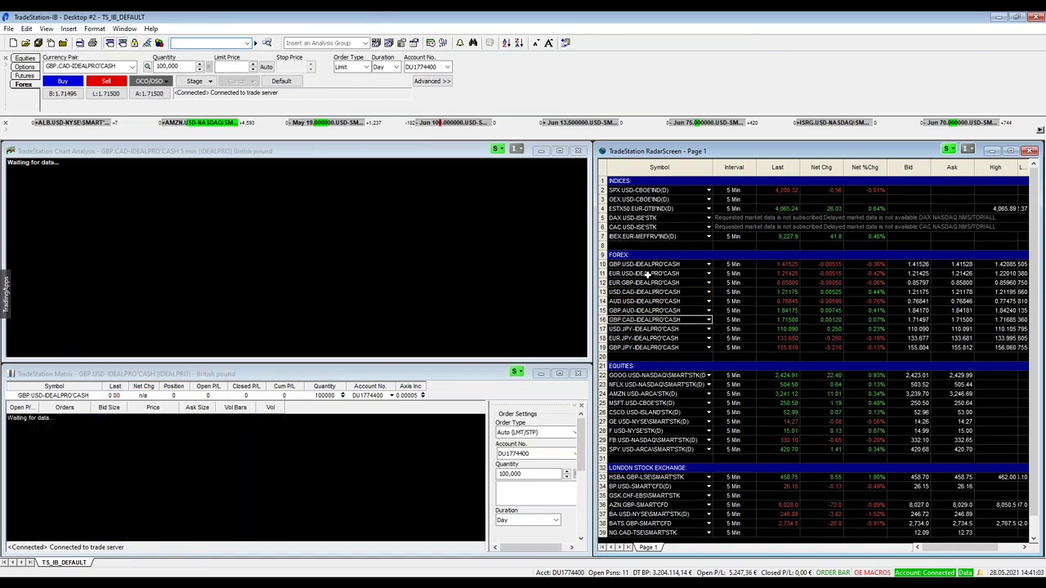
click(648, 274)
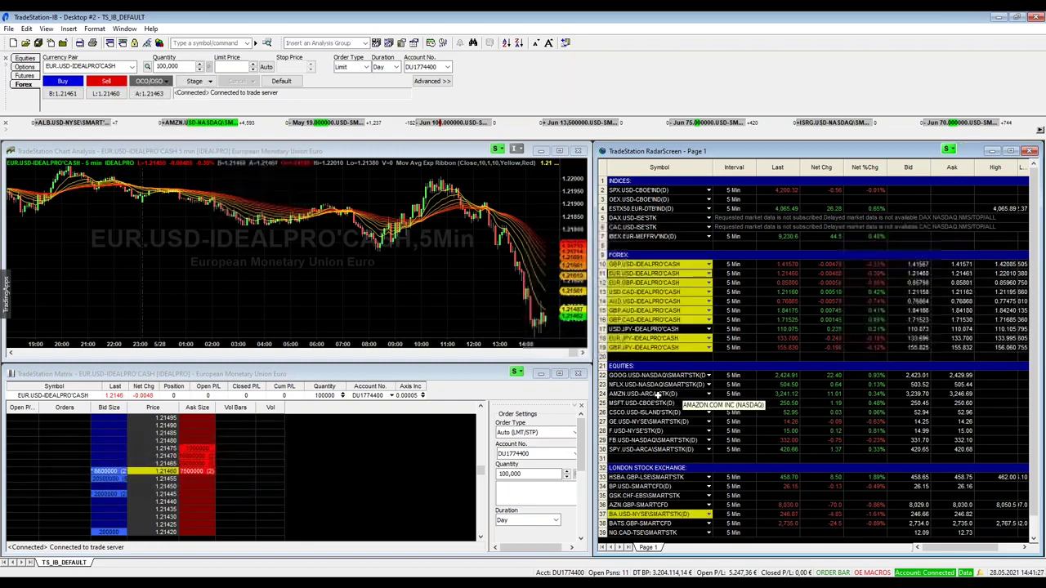
click(657, 394)
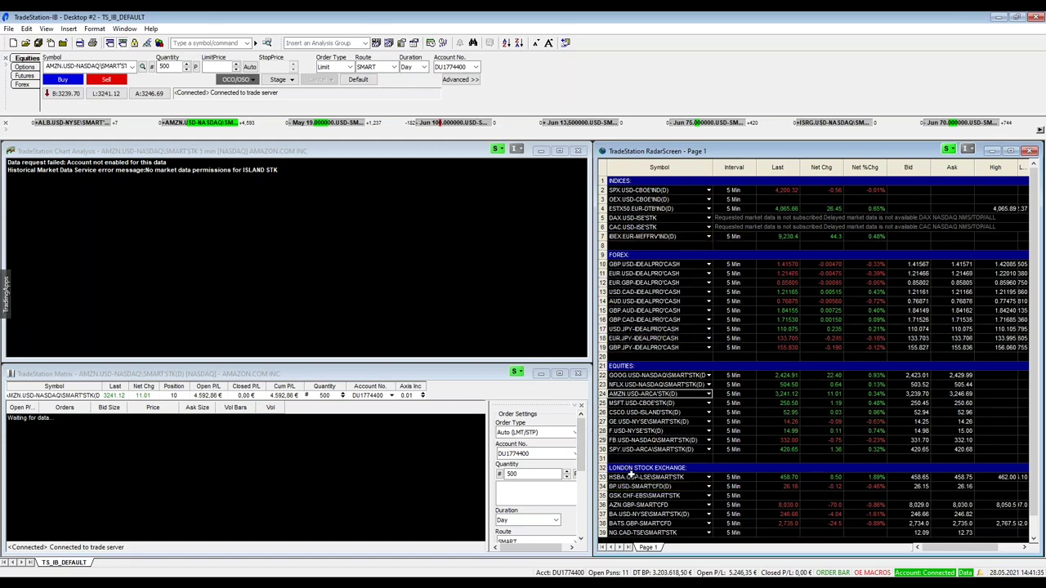
click(637, 477)
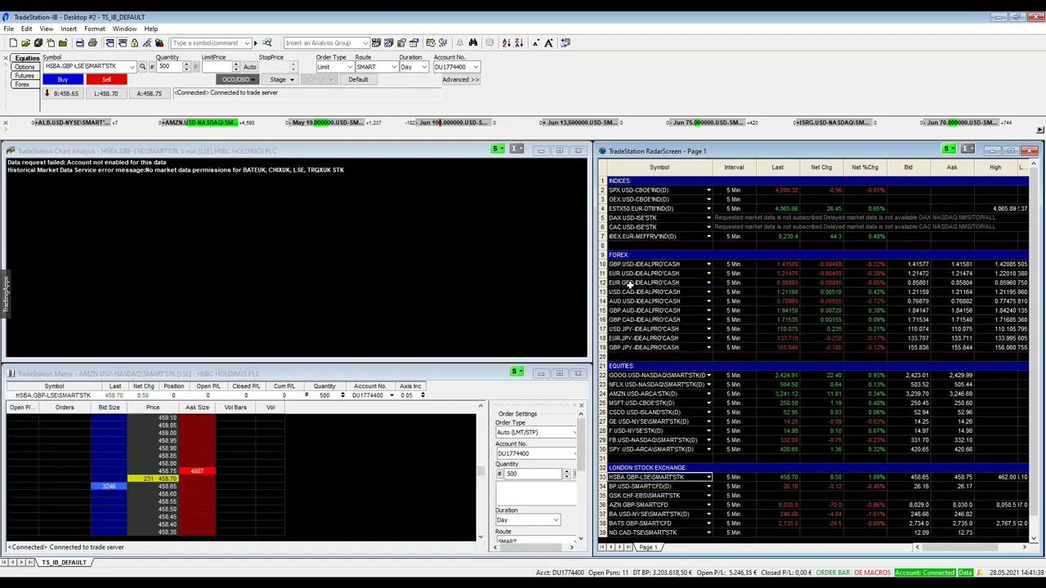
click(637, 300)
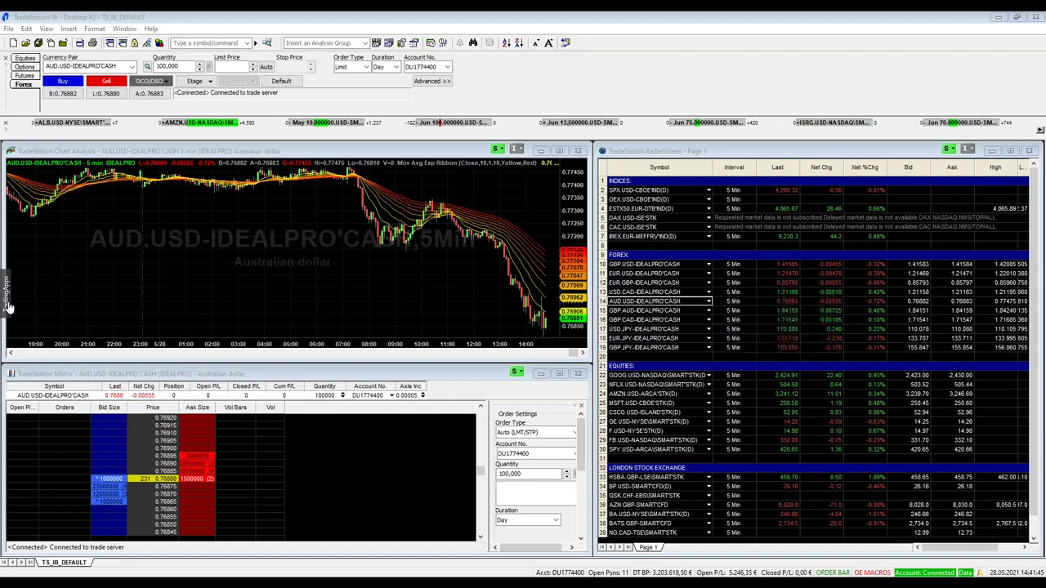
Step: View the applications available in the TradingApps launcher and close it
click(6, 290)
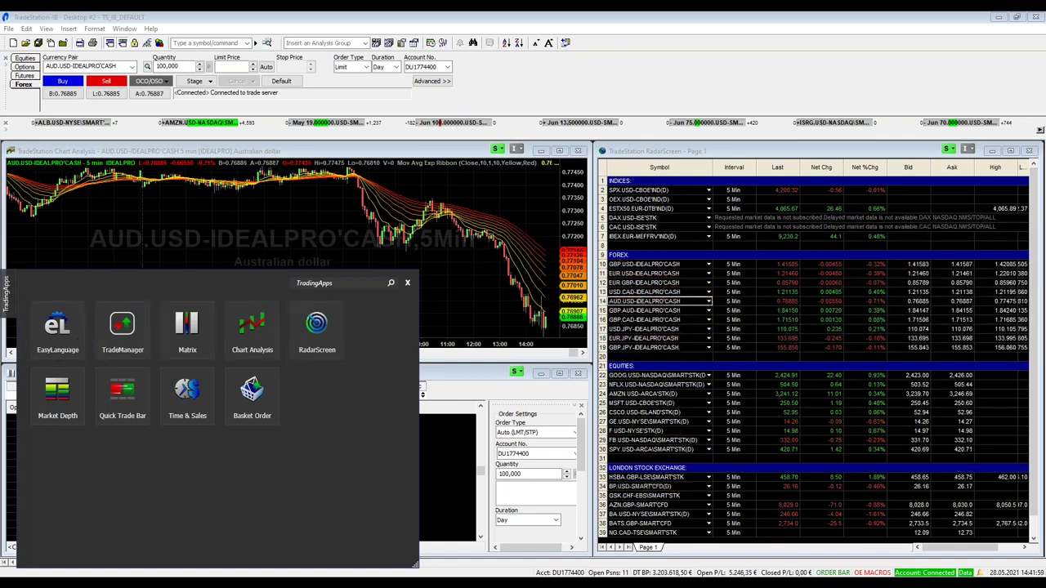
click(613, 97)
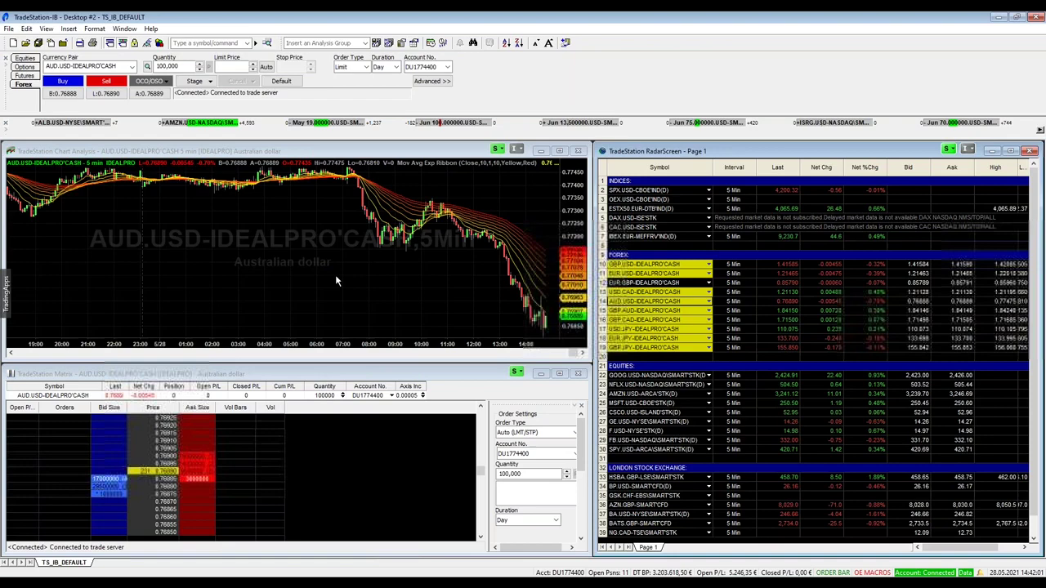